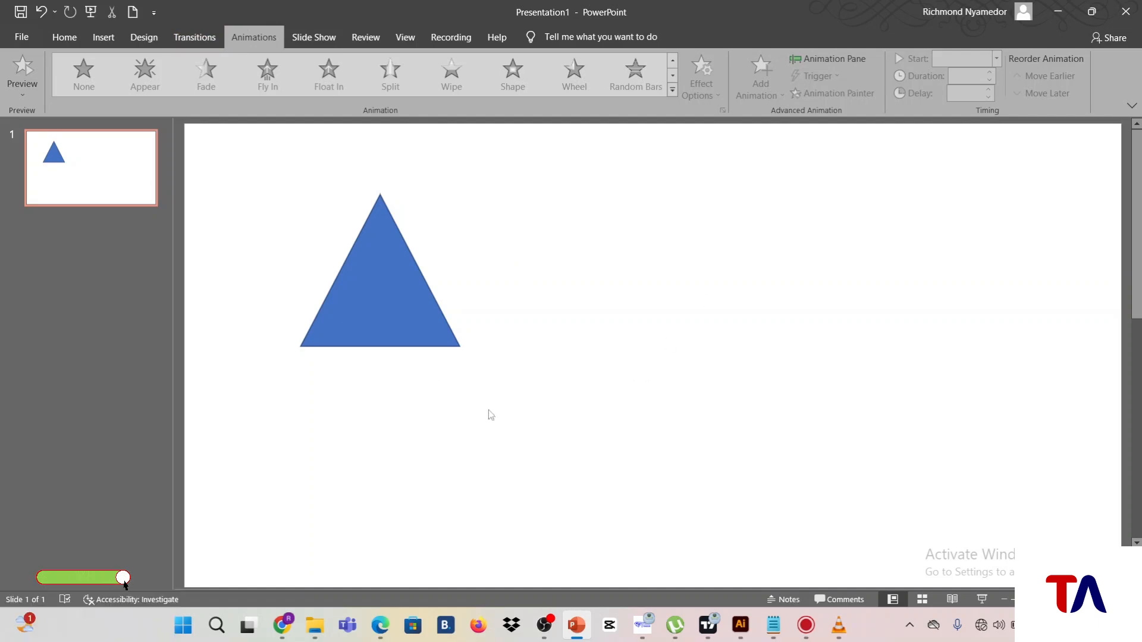
Step: Nudge the blue triangle slightly upward and look through the full gallery of animation effects available for it
click(388, 304)
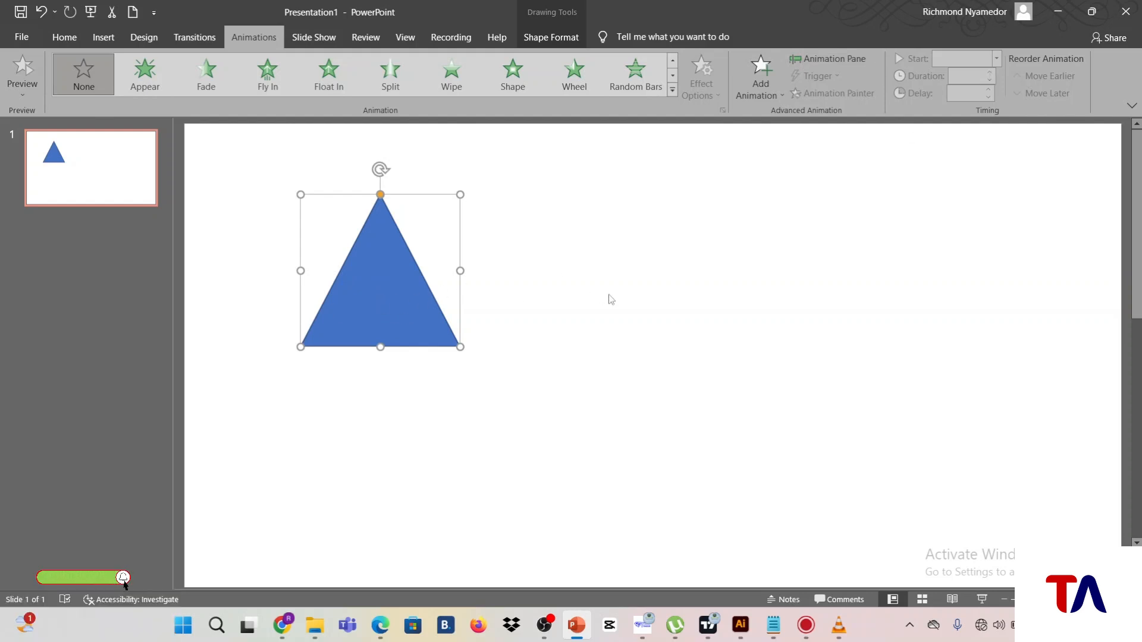
click(540, 274)
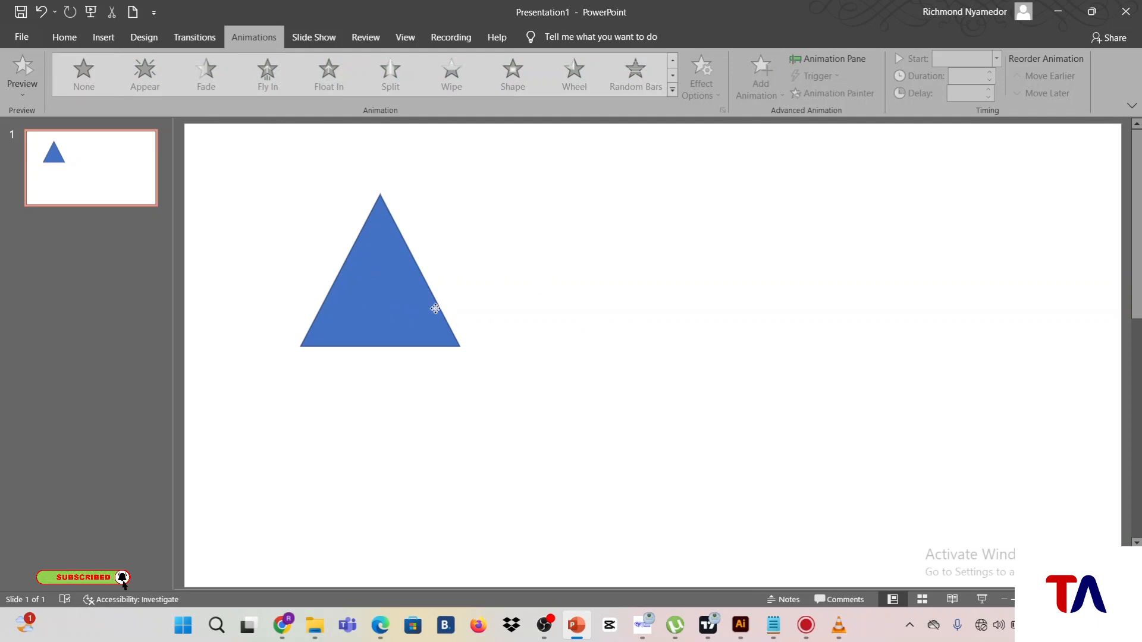
click(377, 309)
mouse_move(377, 309)
mouse_down()
mouse_move(393, 343)
mouse_move(381, 296)
mouse_up()
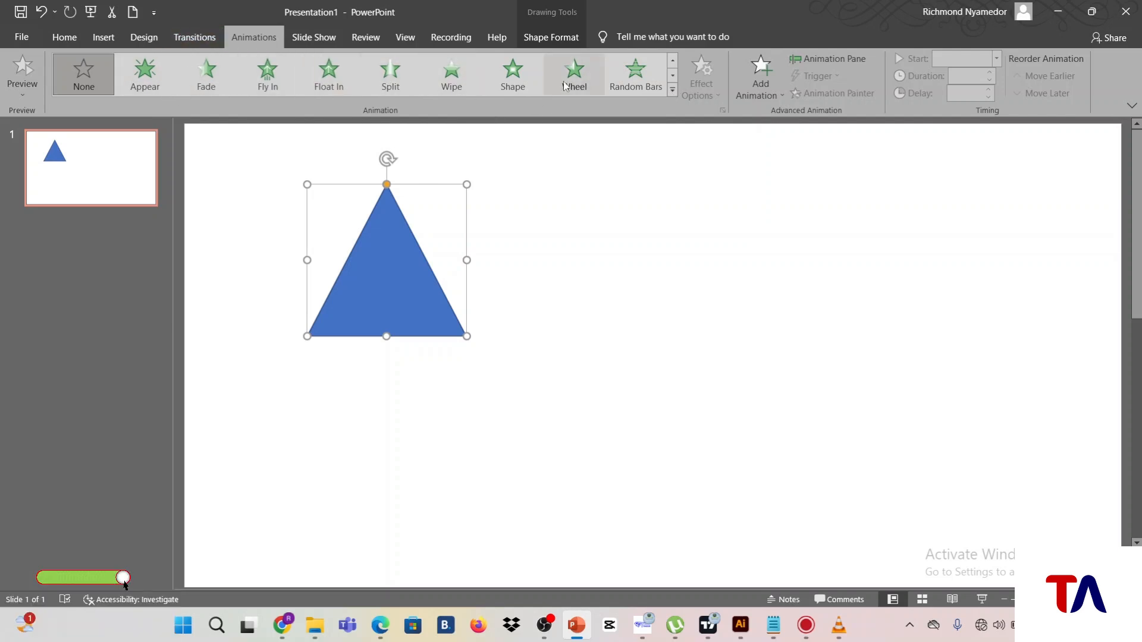
click(672, 90)
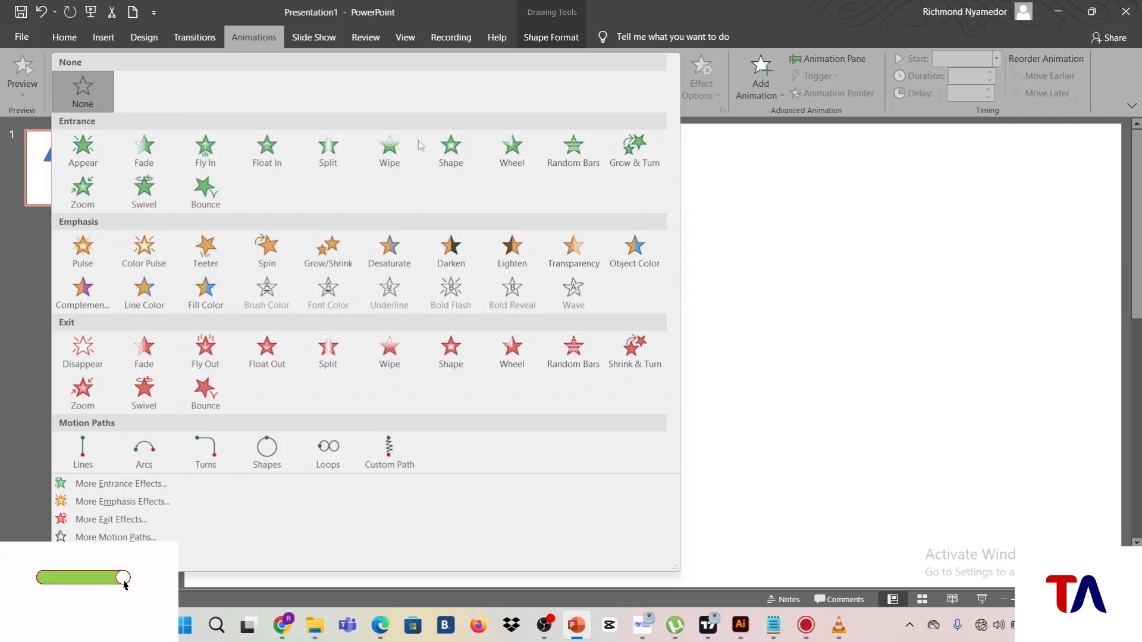
click(705, 212)
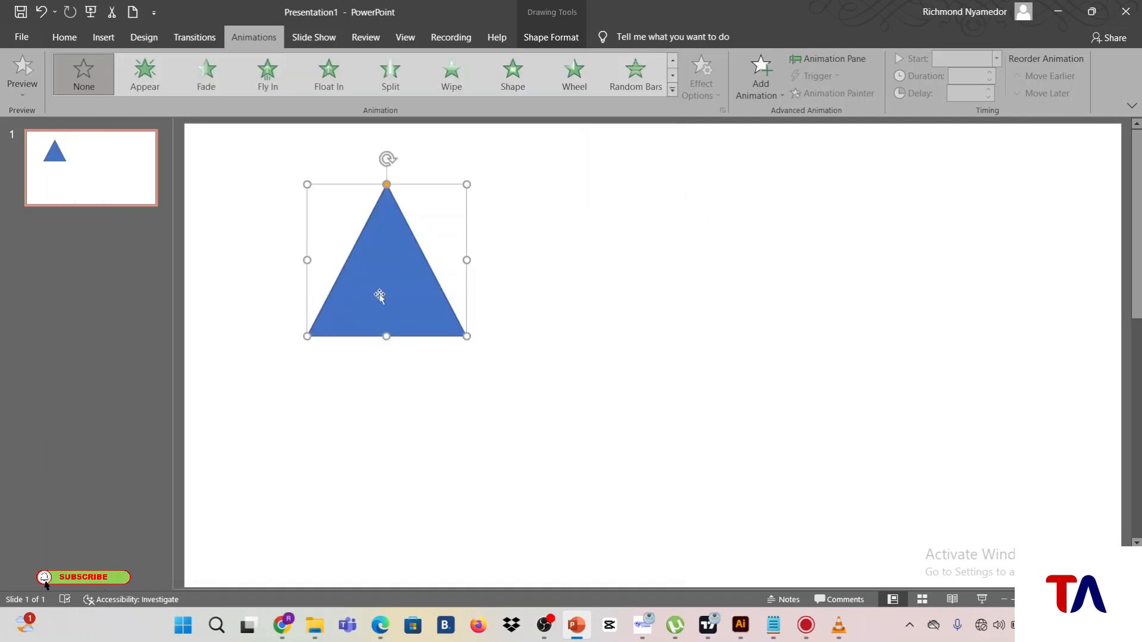
Step: Duplicate the triangle twice and arrange the three triangles in a spaced row across the upper part of the slide
key(ctrl+d)
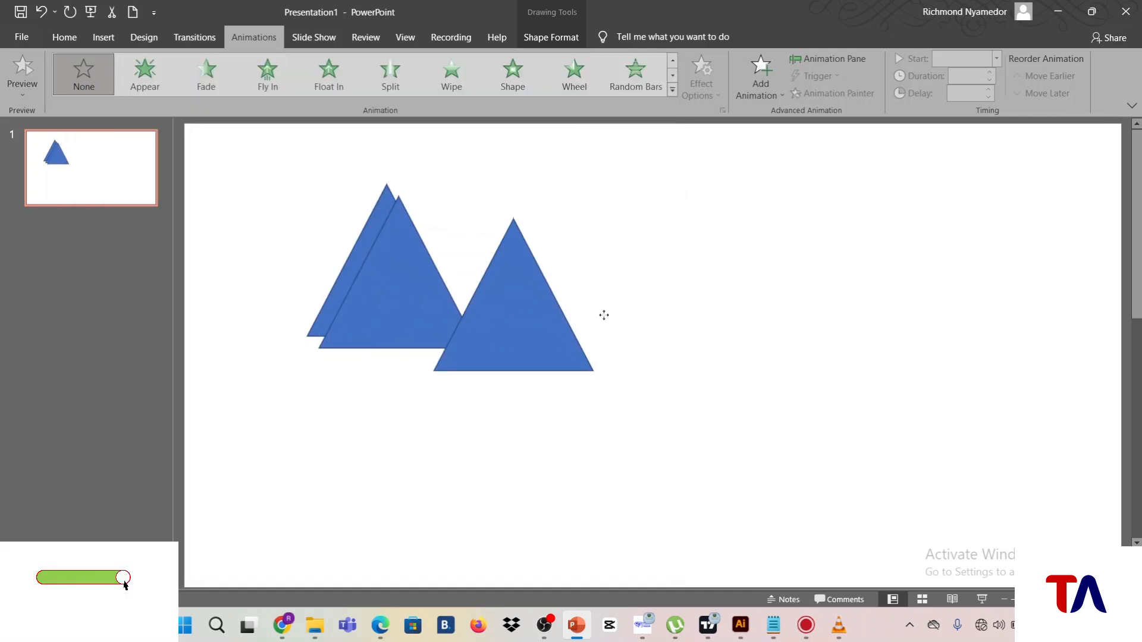
drag(604, 315, 945, 268)
drag(442, 293, 710, 259)
drag(380, 305, 343, 282)
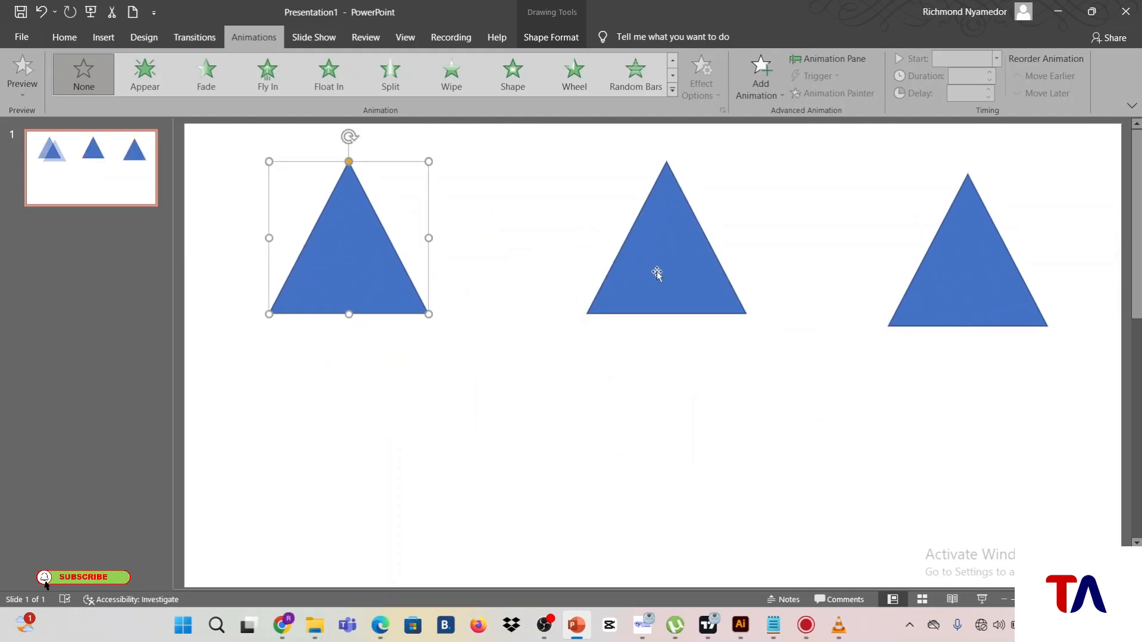
drag(655, 272, 647, 291)
Step: Label the first triangle in the row "Entrance"
click(330, 257)
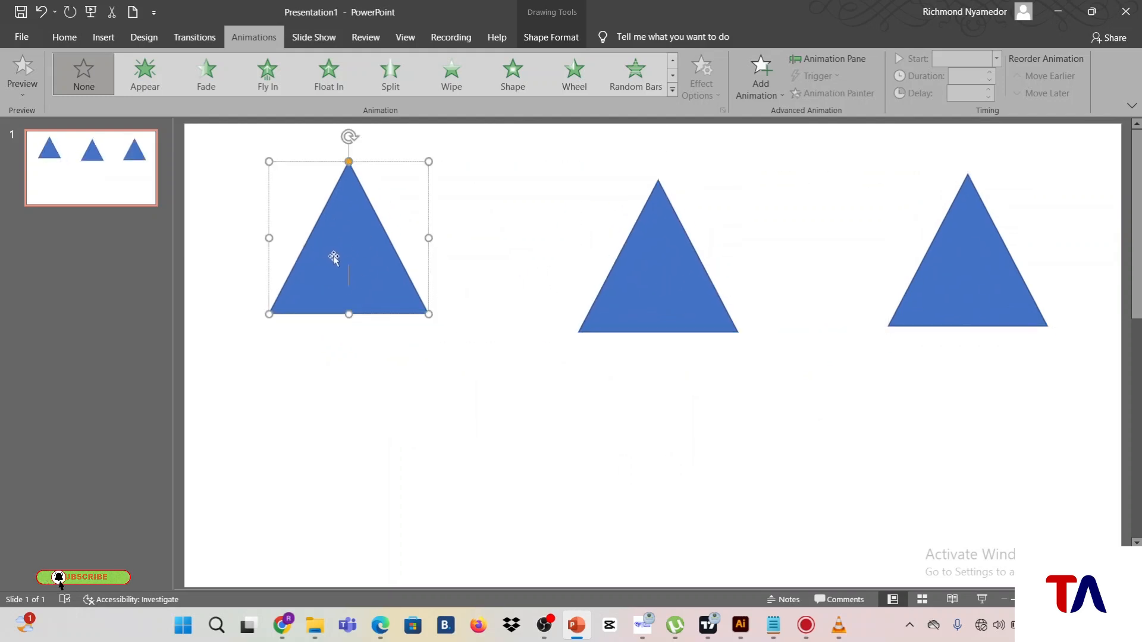
text(entr)
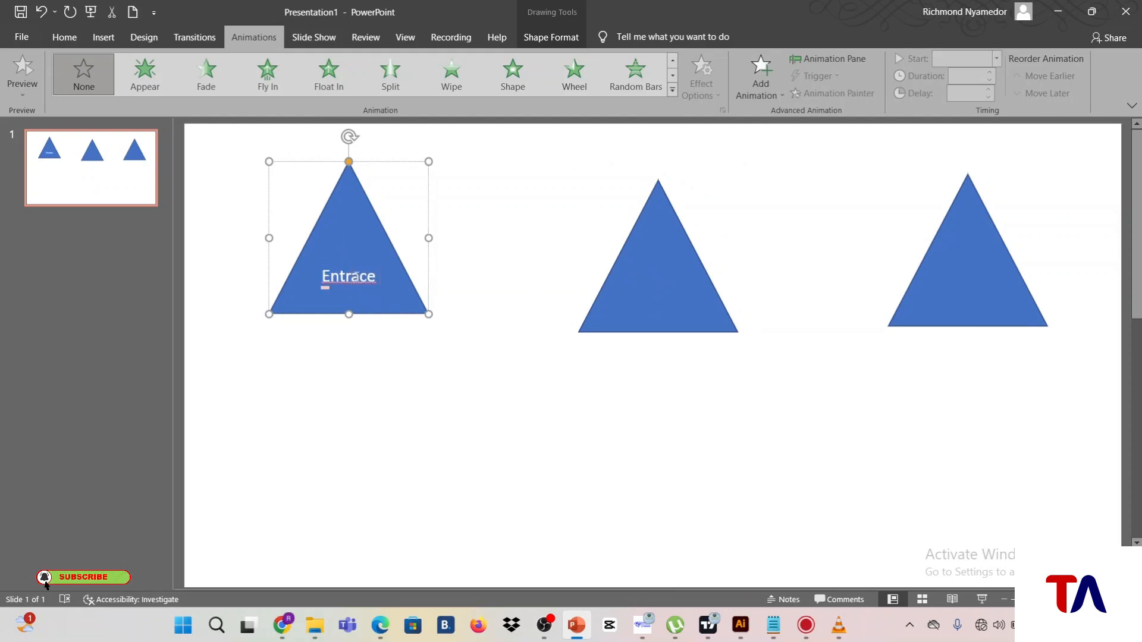
text(n)
Step: Label the middle triangle "Emphasis" and widen it slightly so the word fits on one line
click(647, 277)
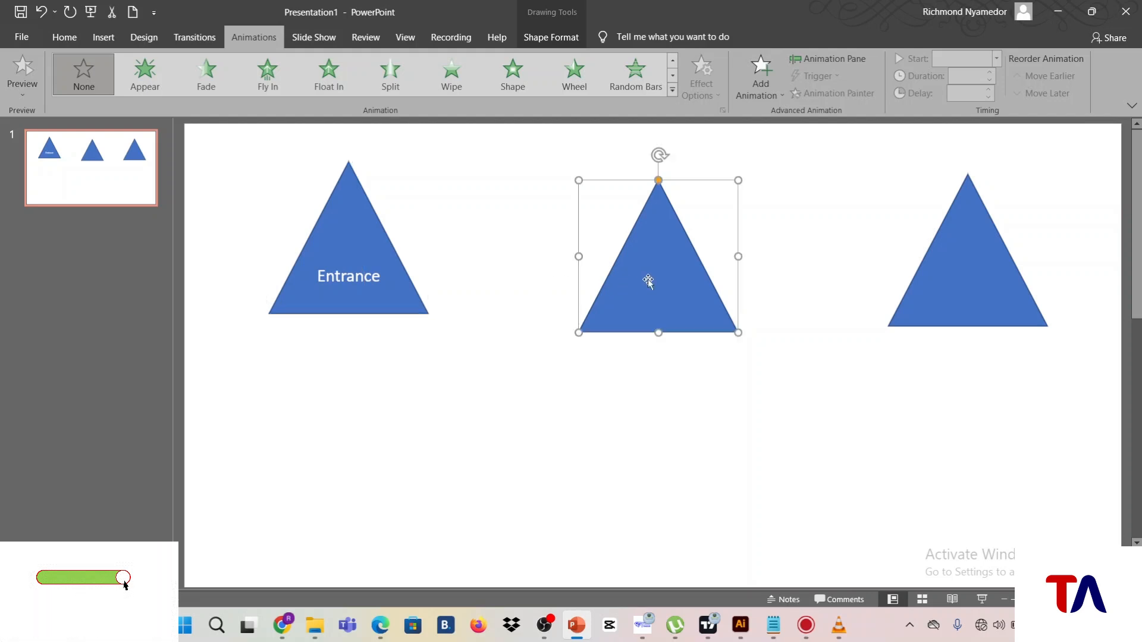
text(emph)
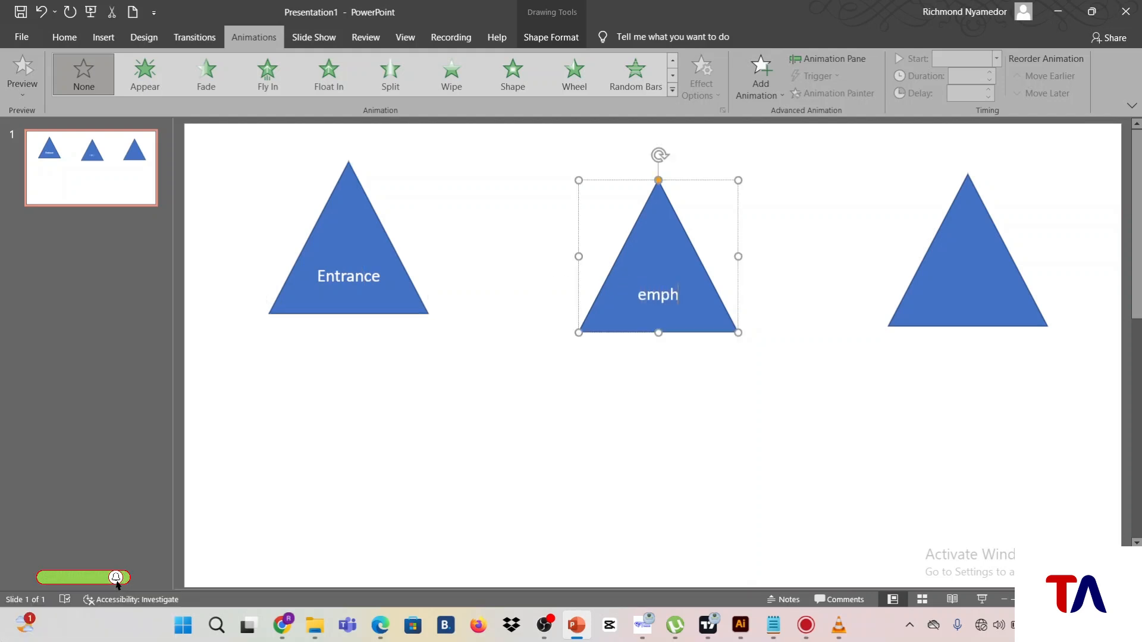
text(asis)
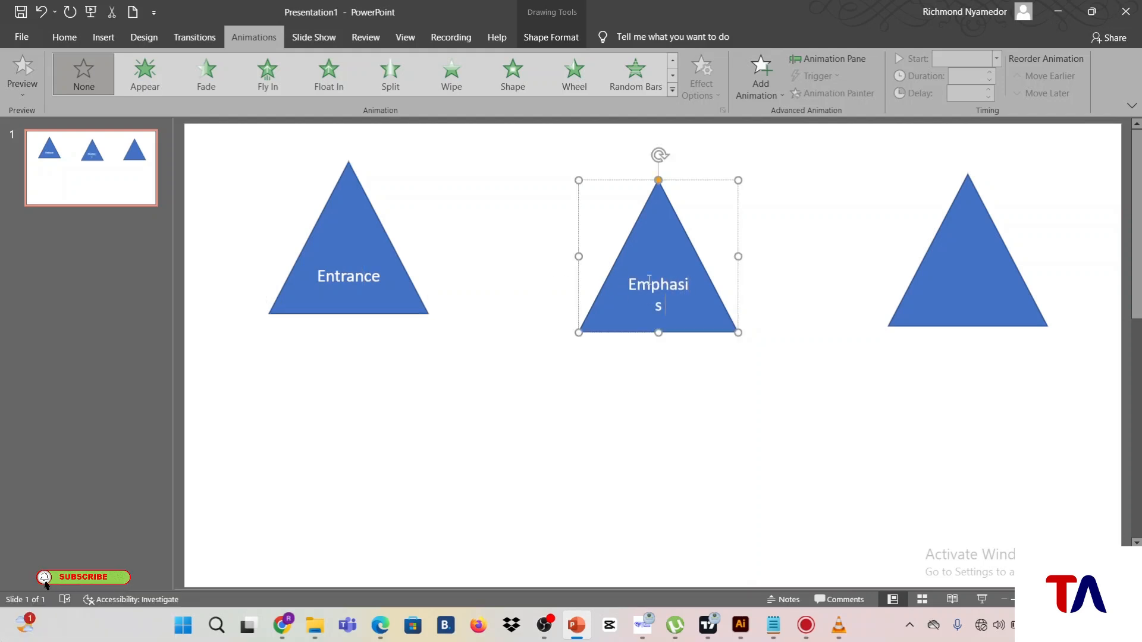
drag(579, 256, 569, 257)
Step: Label the last triangle in the row "Exit"
click(941, 269)
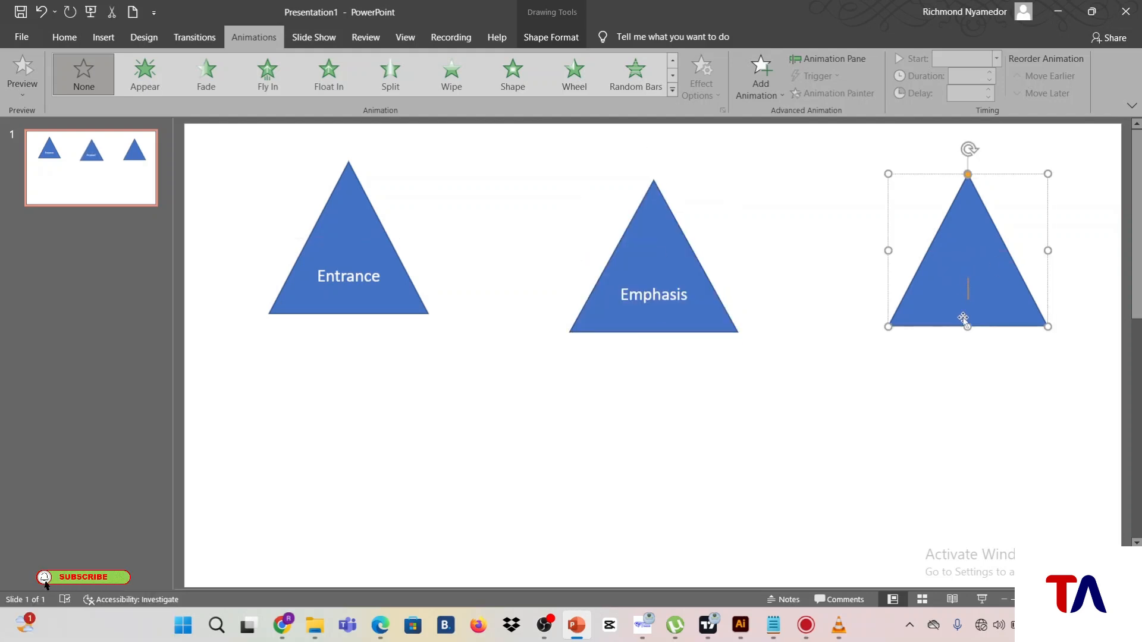
text(e)
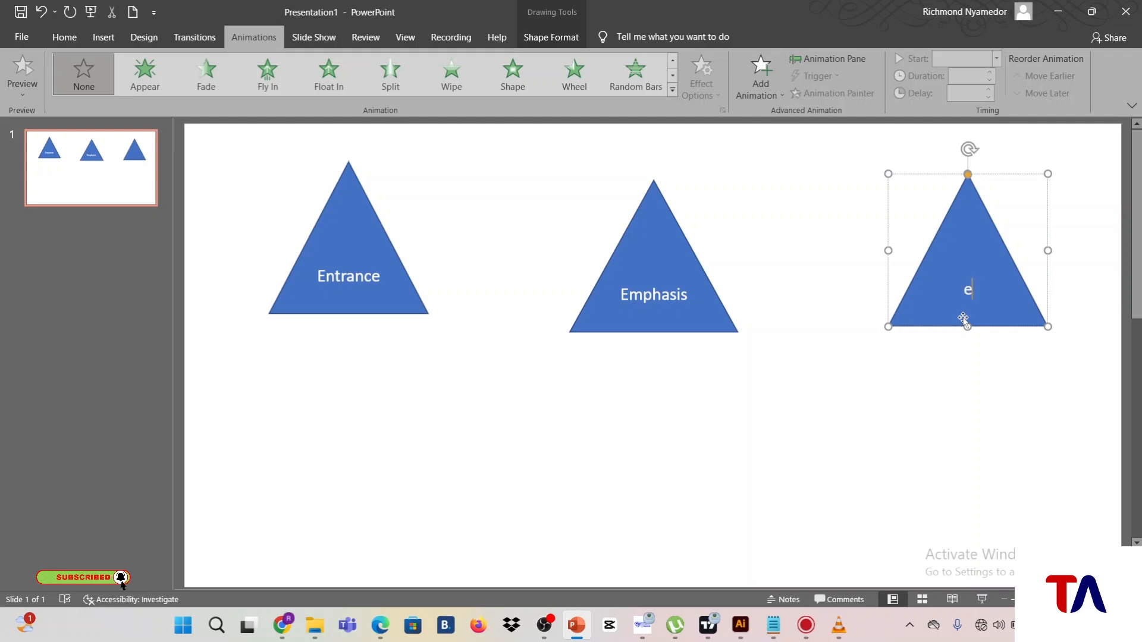
text(xit)
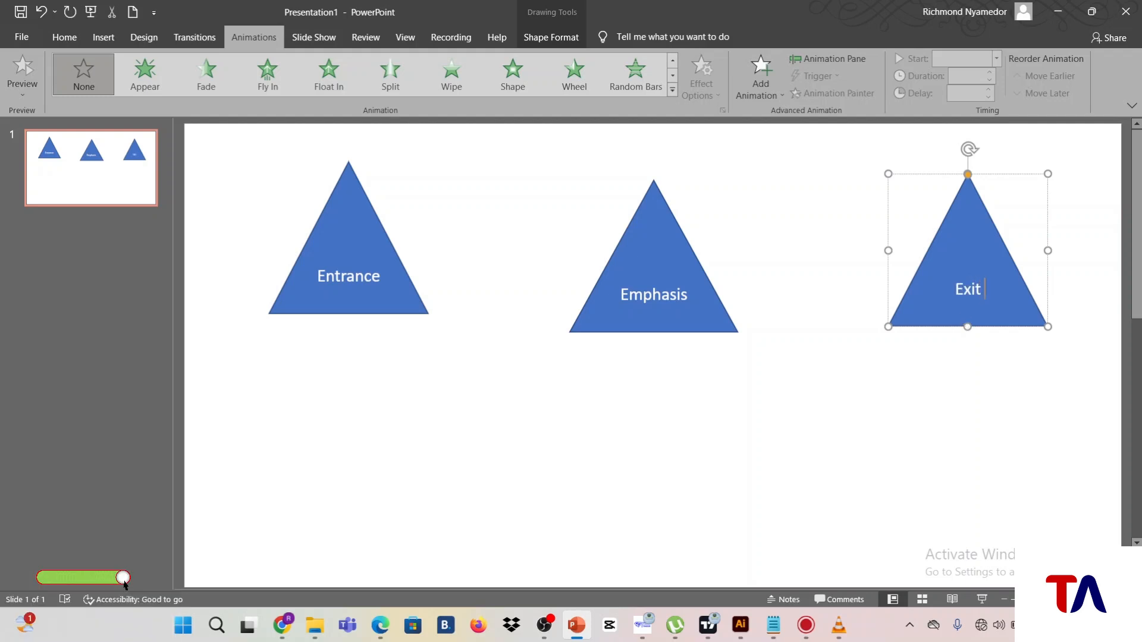
key(Escape)
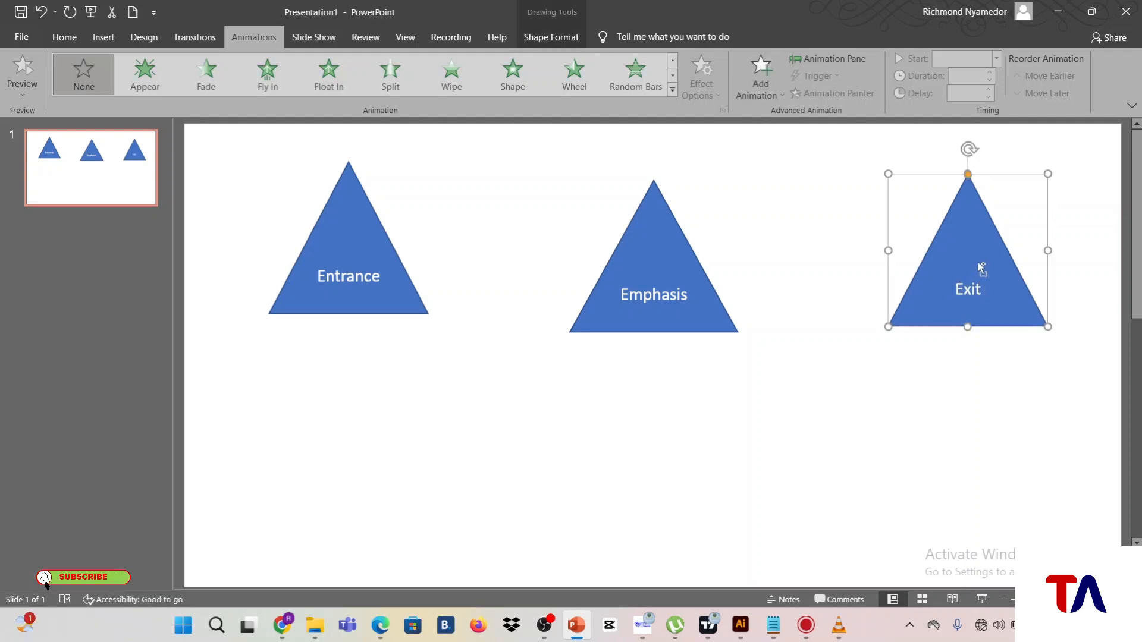
Step: Duplicate the Exit triangle, relabel the copy "Motion Path" on two lines, and place it below the Entrance triangle
key(ctrl+d)
drag(954, 291, 535, 480)
click(622, 491)
double_click(507, 510)
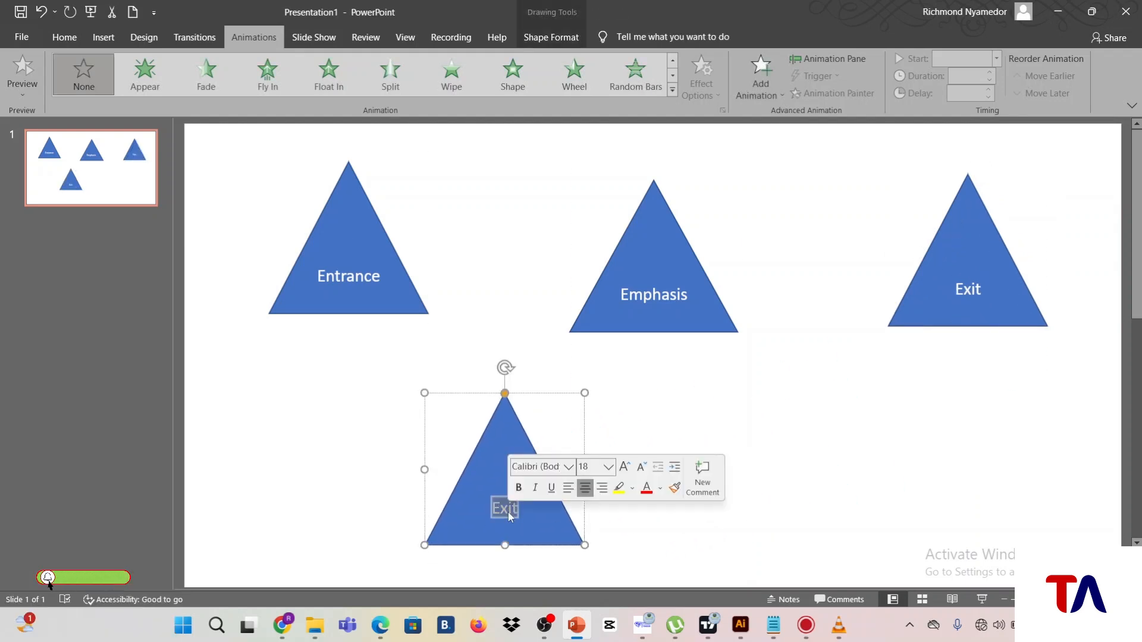
text(motion)
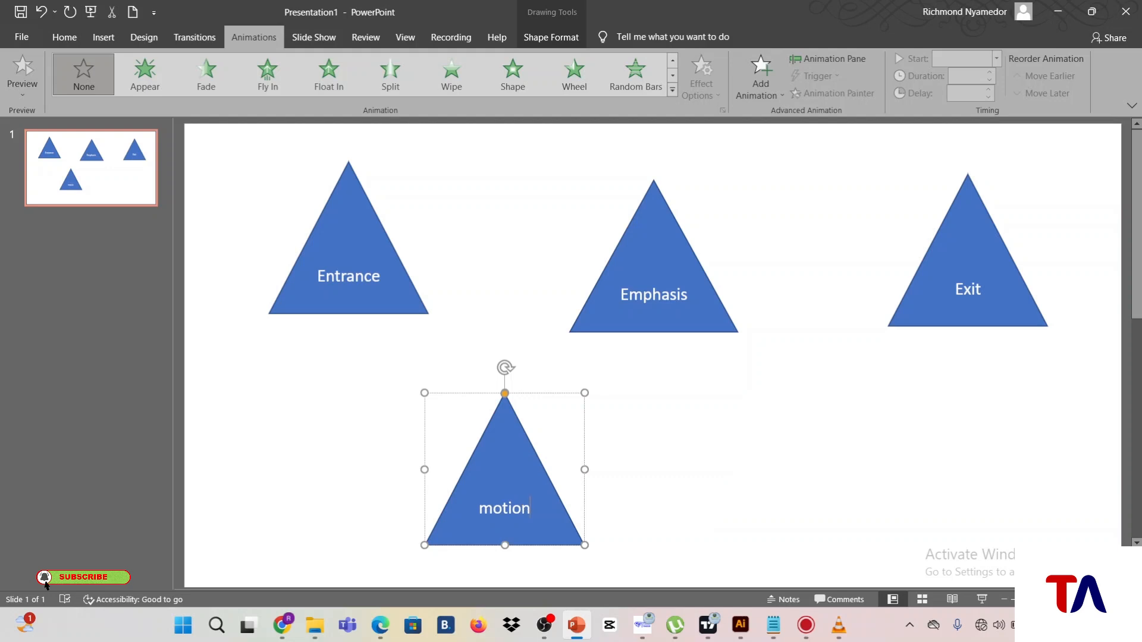
key(Return)
text(pat)
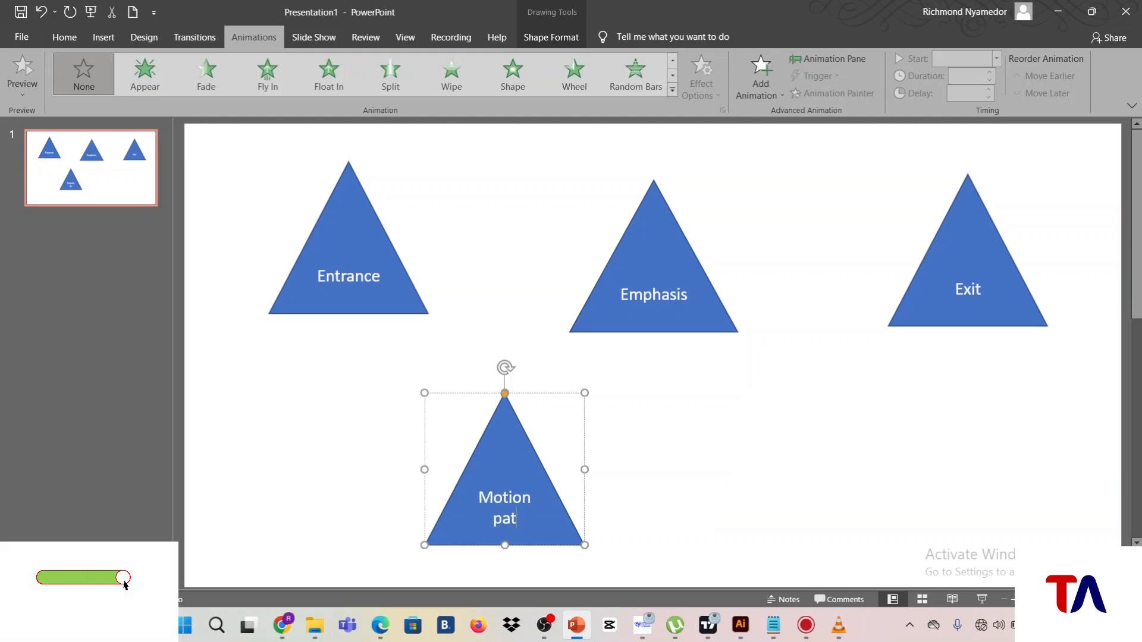
text(h)
drag(494, 460, 375, 451)
Step: Apply the Fade entrance animation to the Entrance triangle and preview it
click(354, 220)
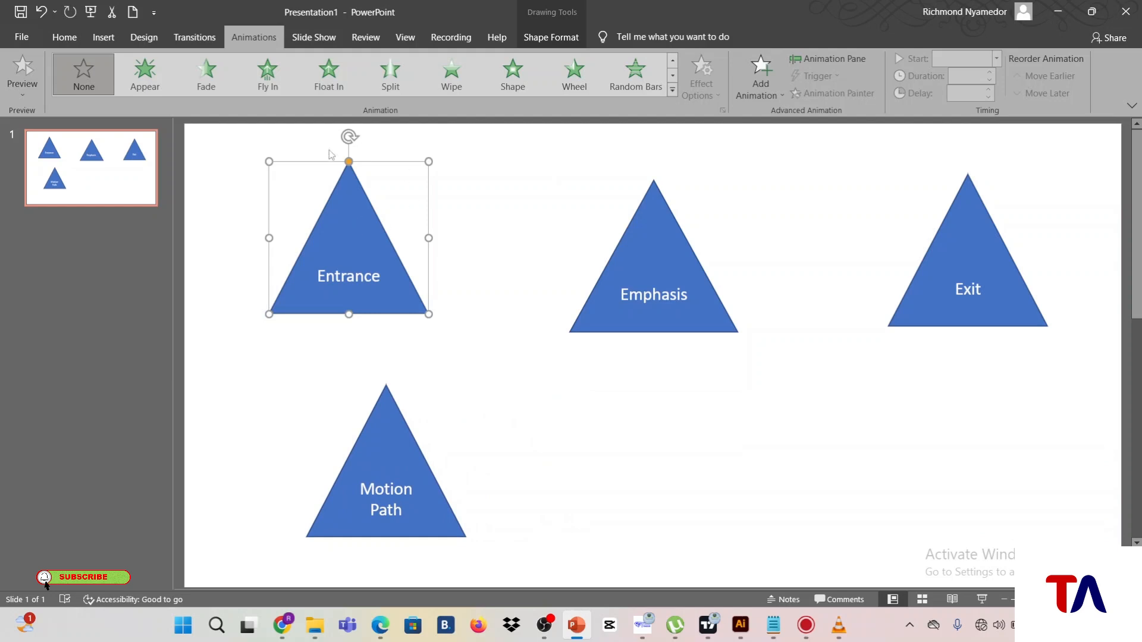
click(673, 89)
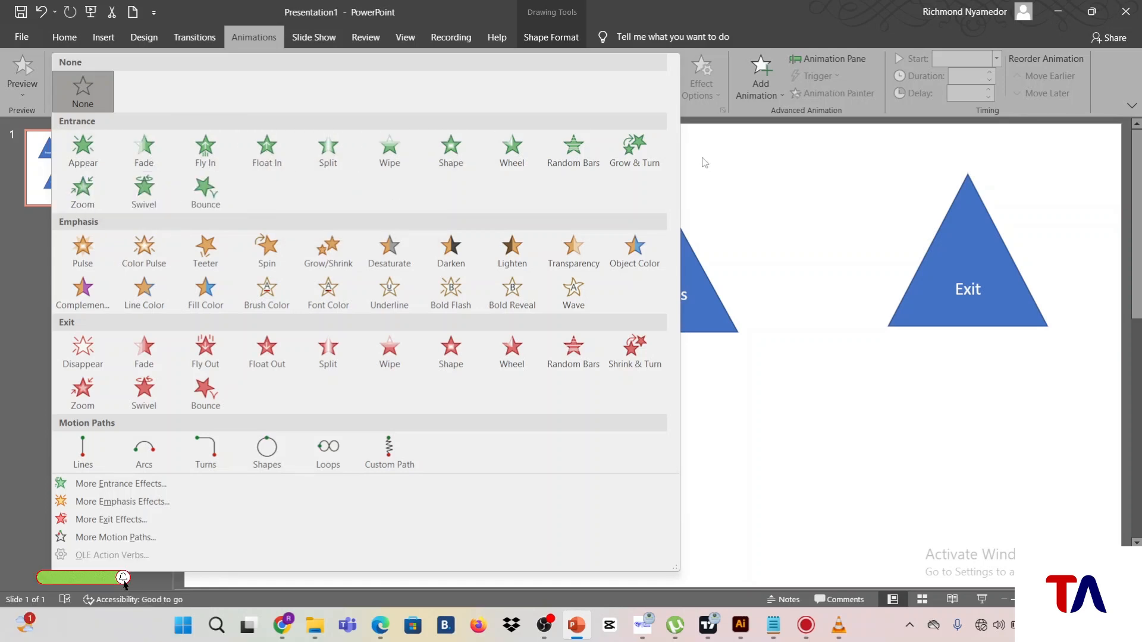
click(704, 163)
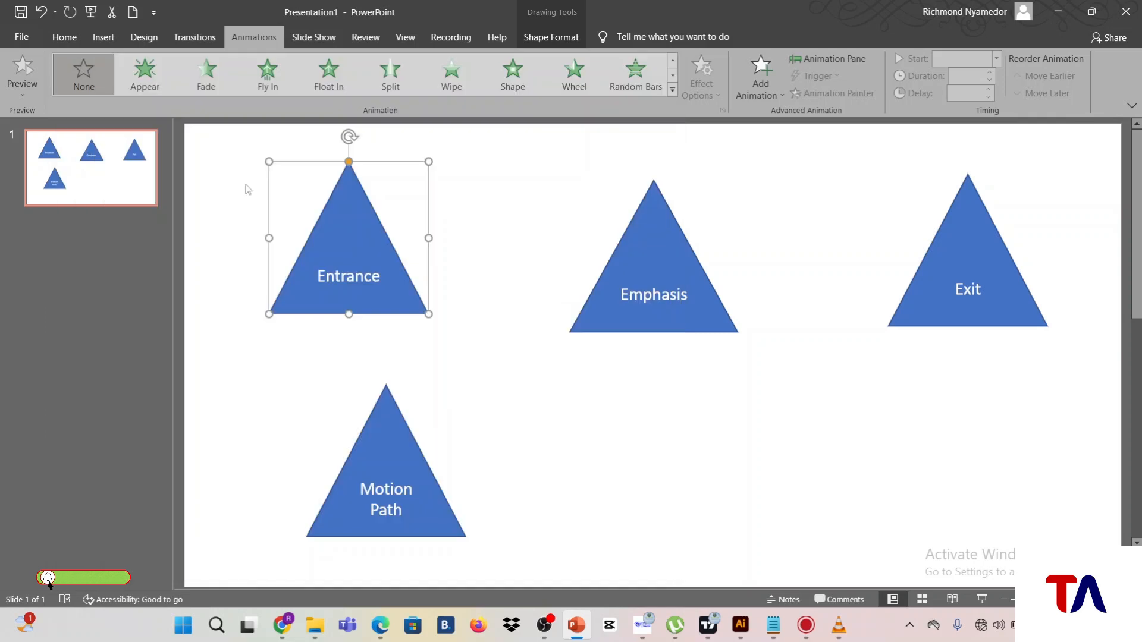
click(202, 76)
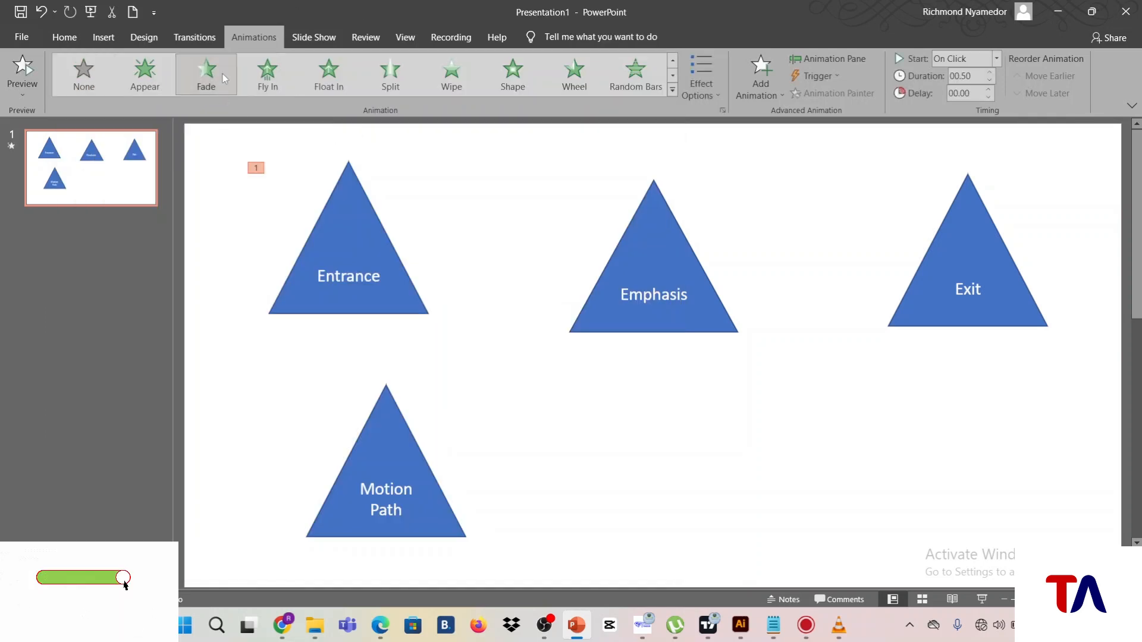
click(22, 68)
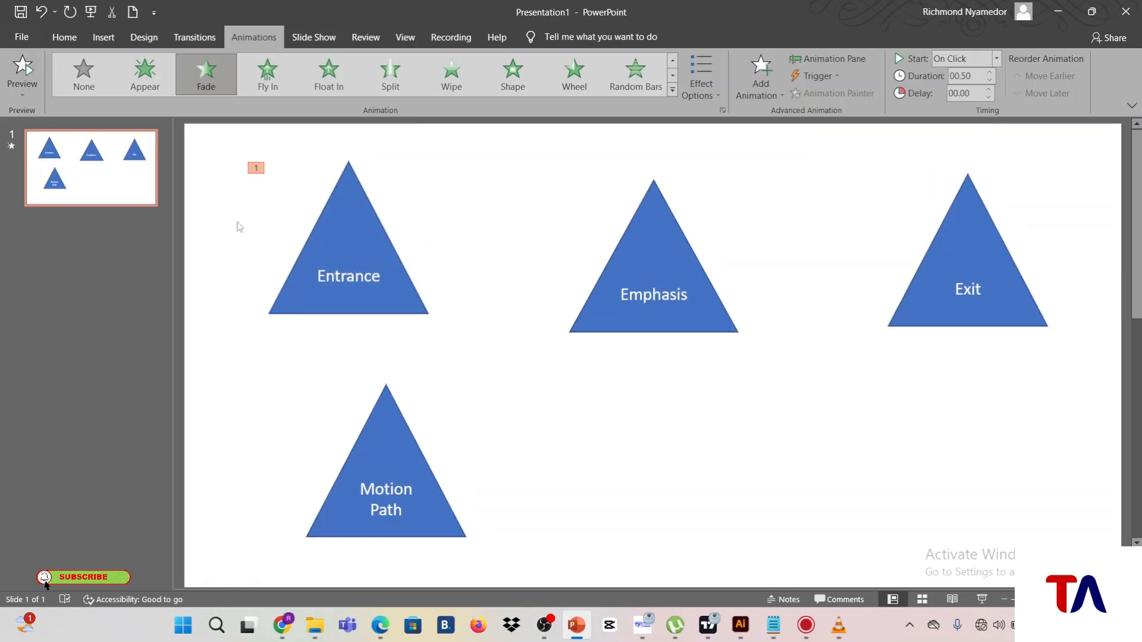
click(335, 236)
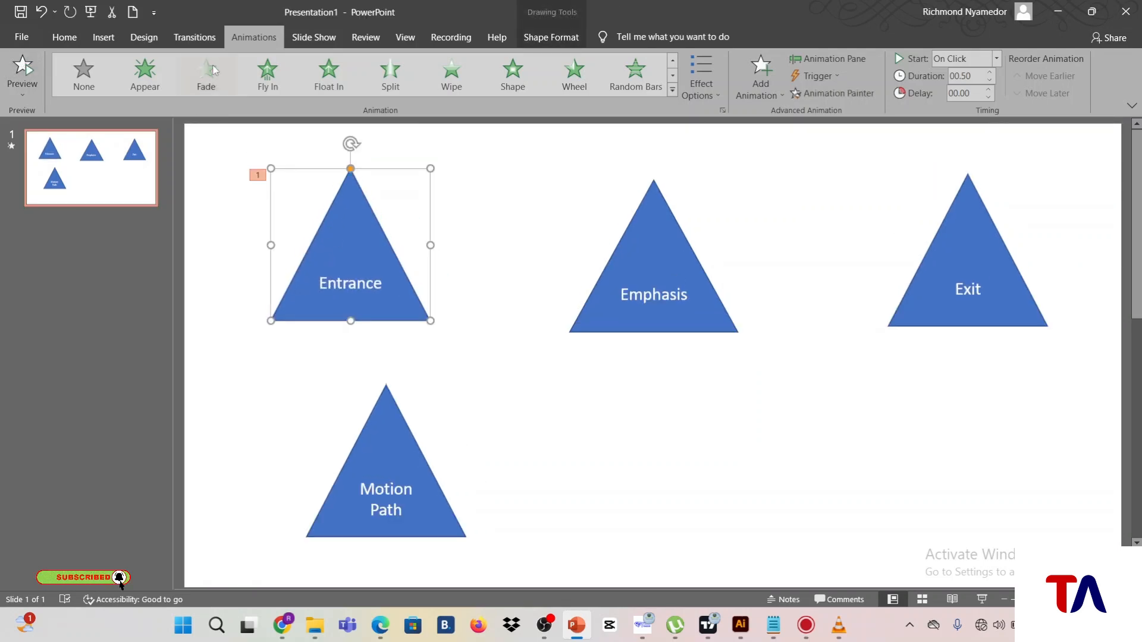
click(22, 68)
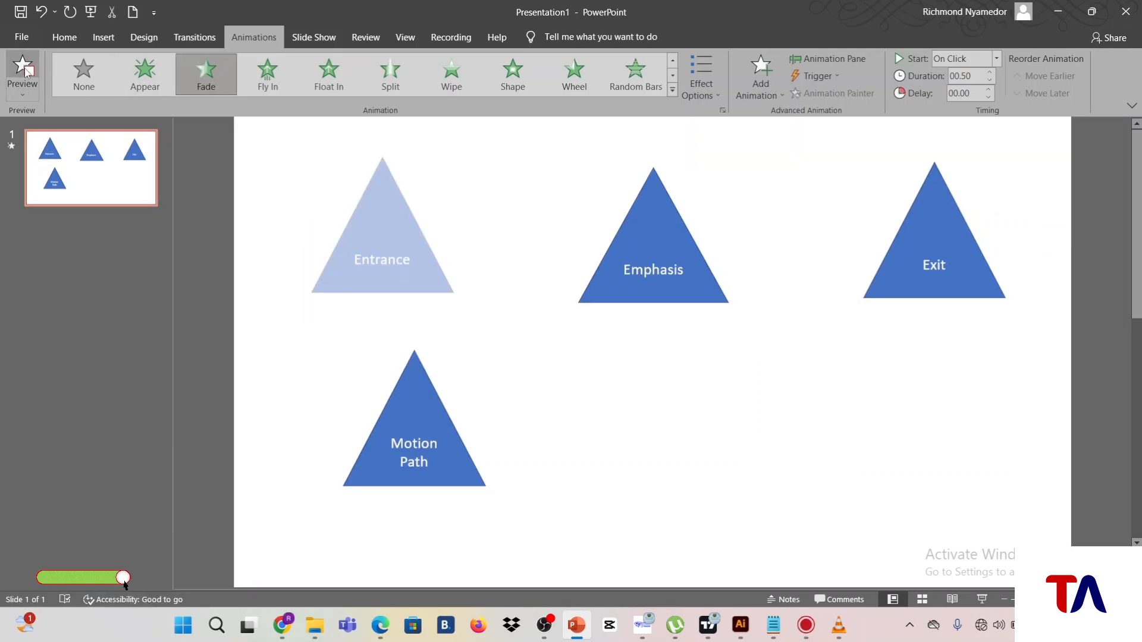
Step: Try the Fly In, Float In and Split entrance effects one after another on the Entrance triangle, previewing the animation
click(268, 73)
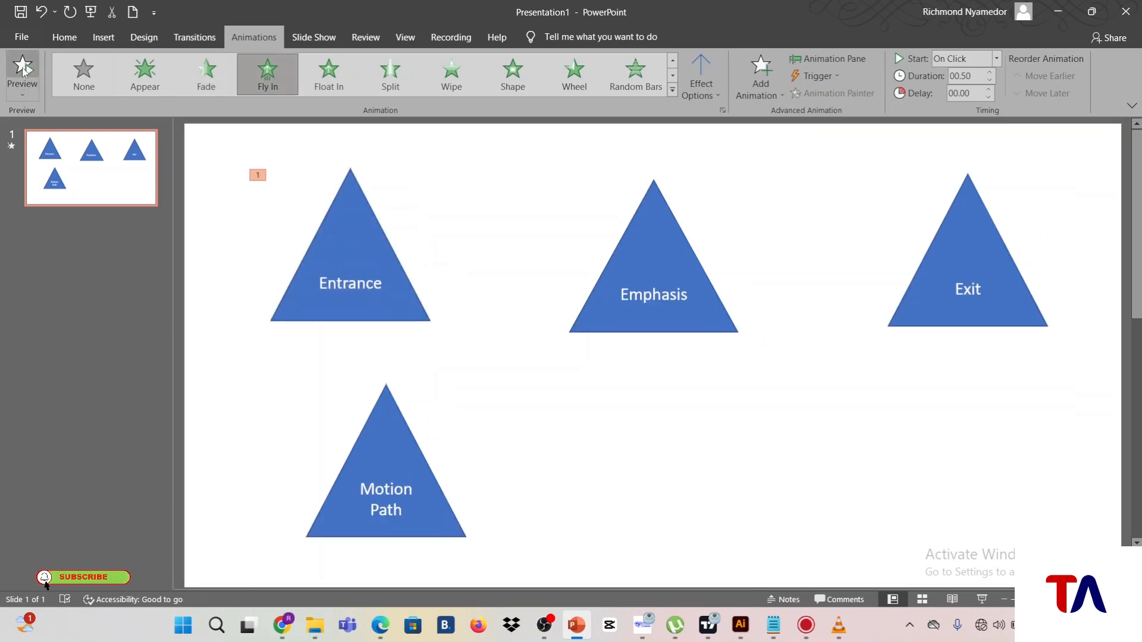
click(23, 68)
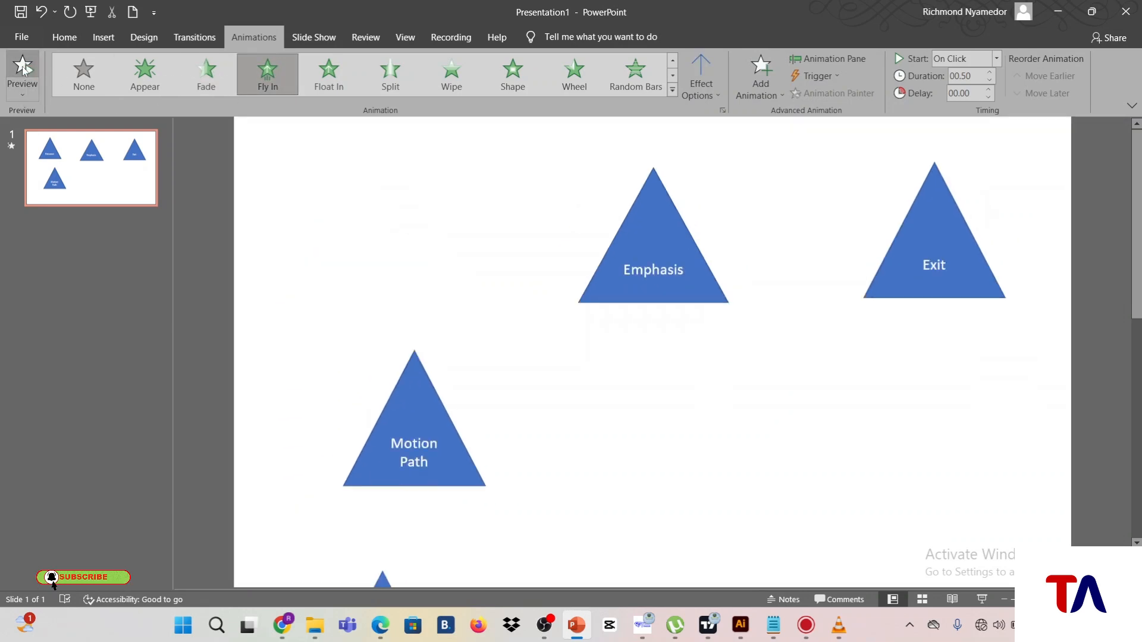
click(321, 77)
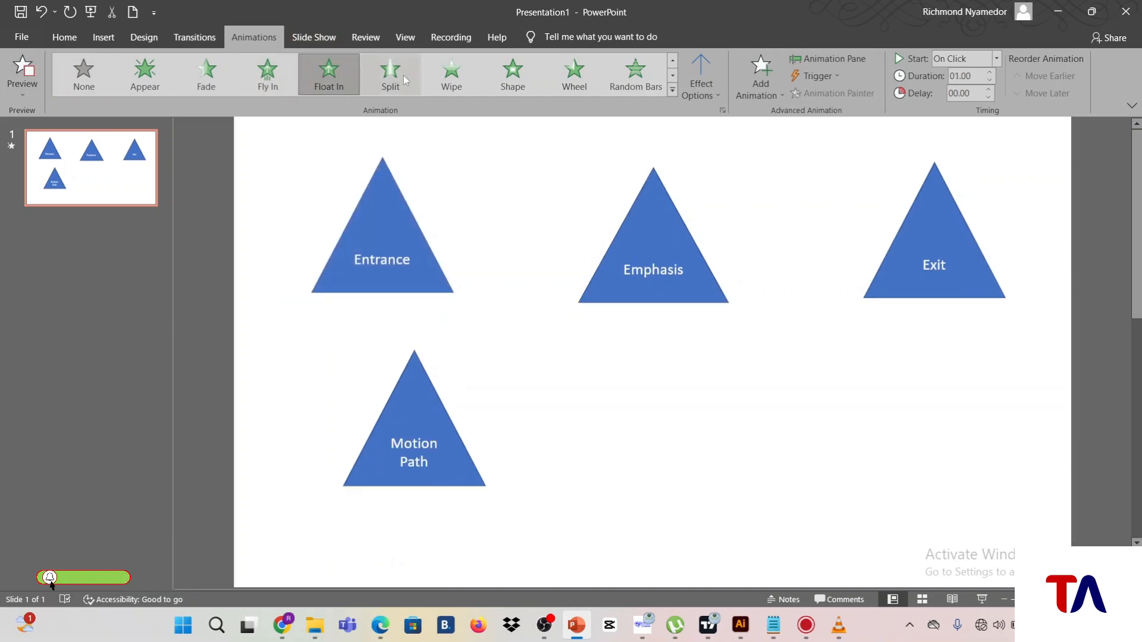
click(404, 75)
click(22, 70)
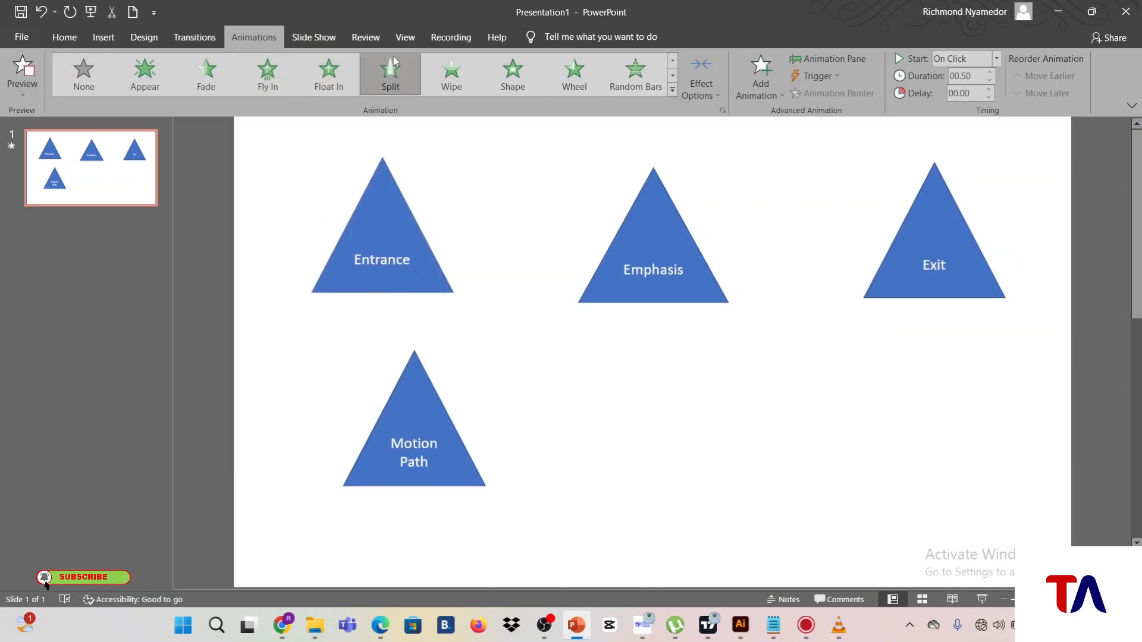
Step: Try the Wipe, Shape and Wheel entrance effects one after another on the Entrance triangle, previewing each one
click(455, 73)
click(20, 84)
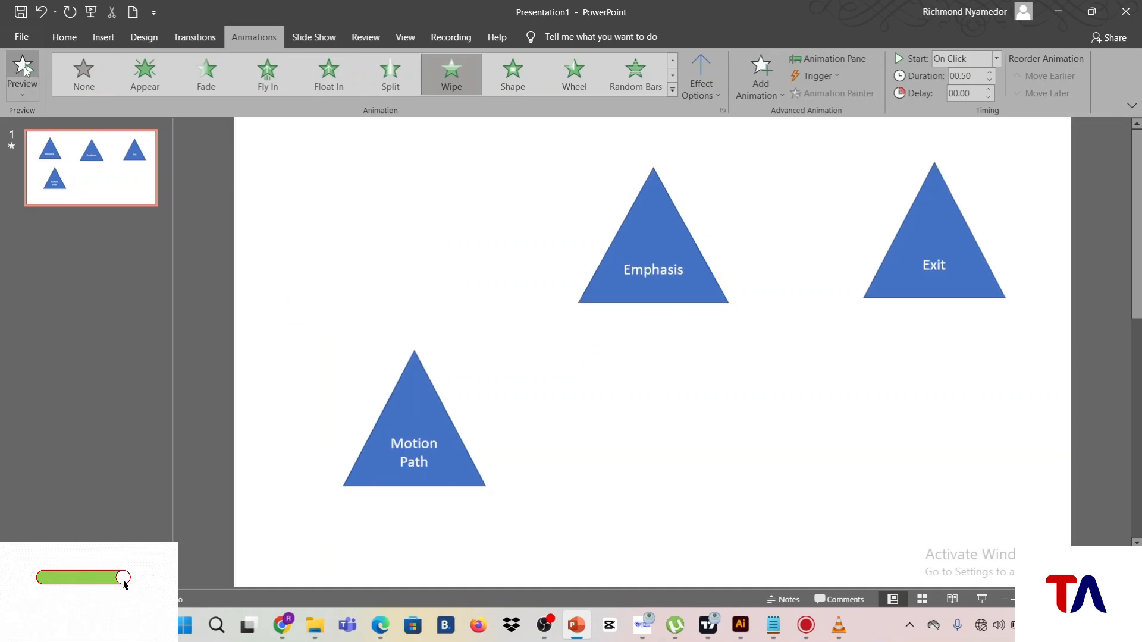
click(513, 81)
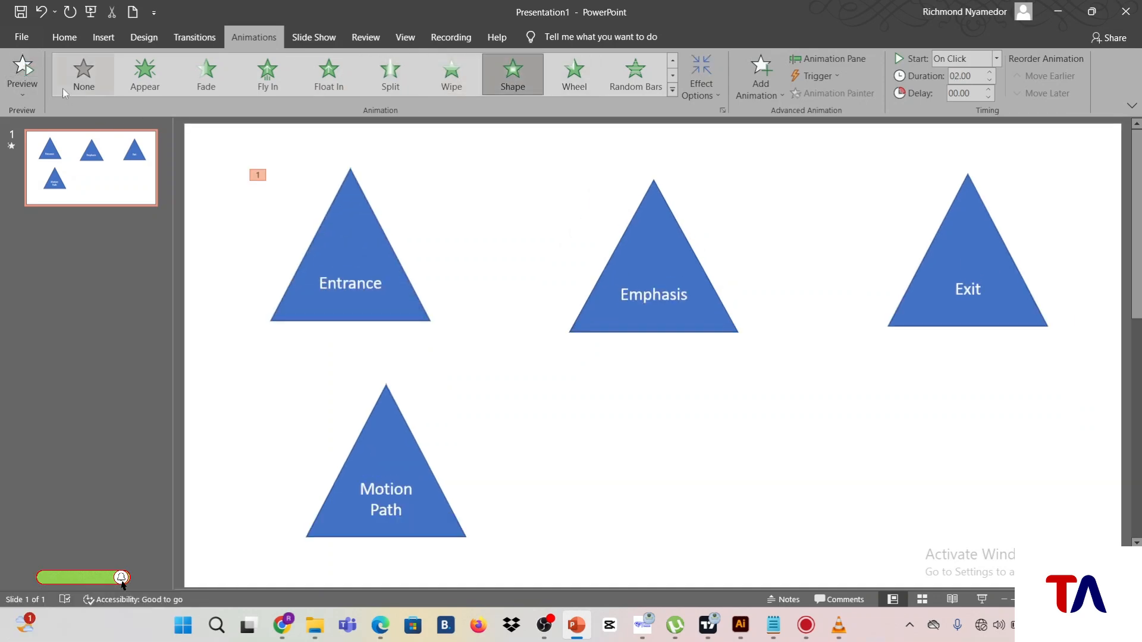
click(28, 67)
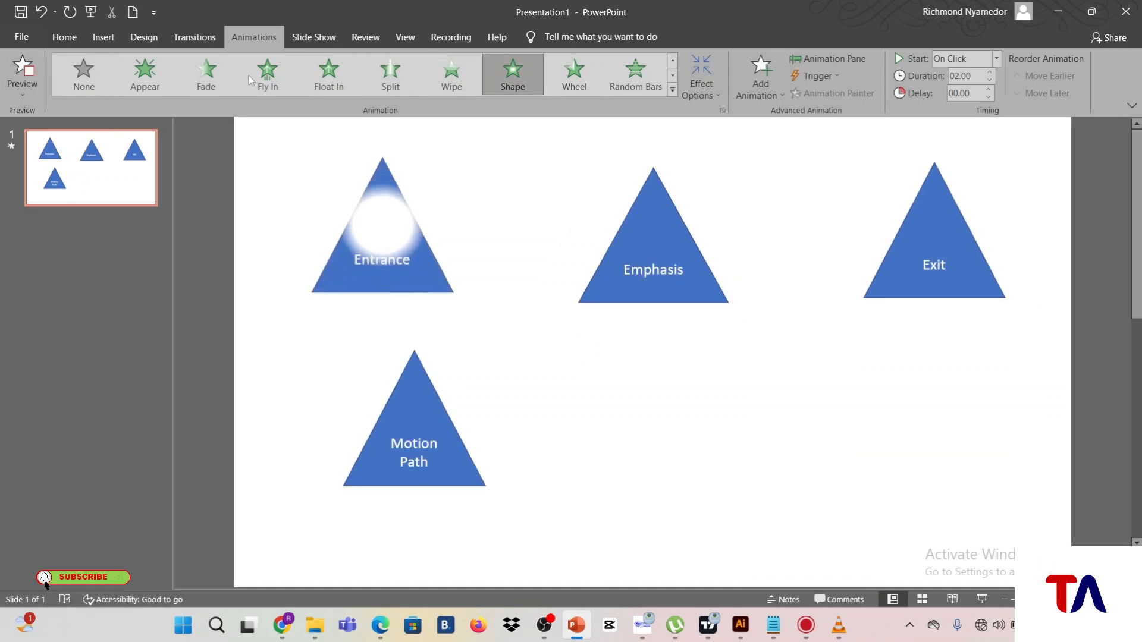
click(572, 76)
click(4, 77)
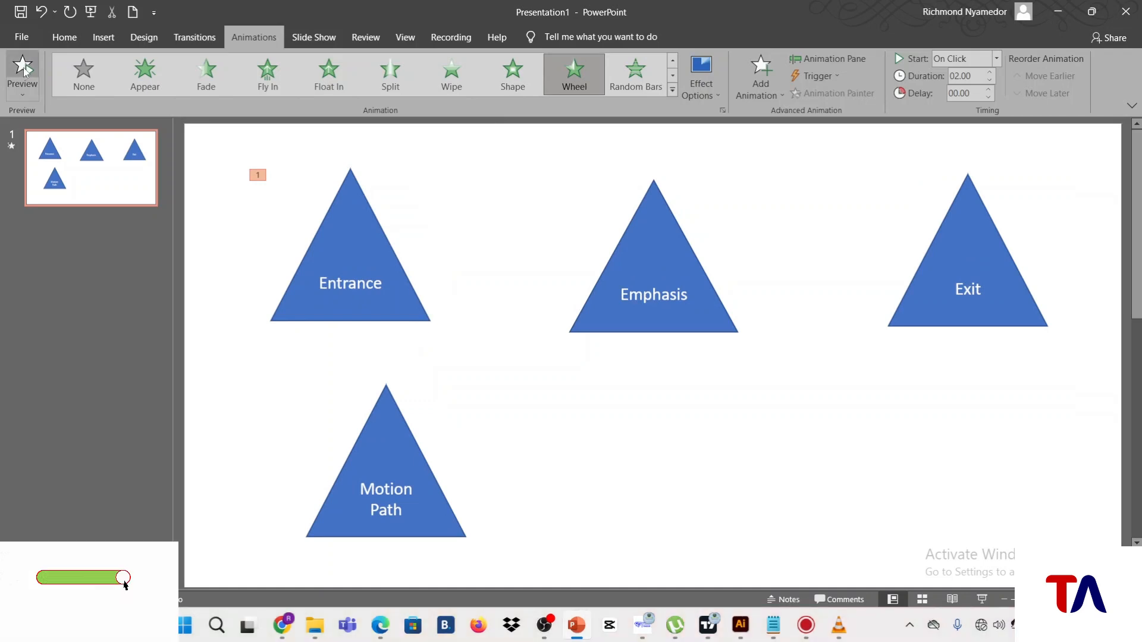
click(1111, 534)
Step: Apply the Random Bars entrance effect to the Entrance triangle and preview it
click(635, 73)
click(24, 95)
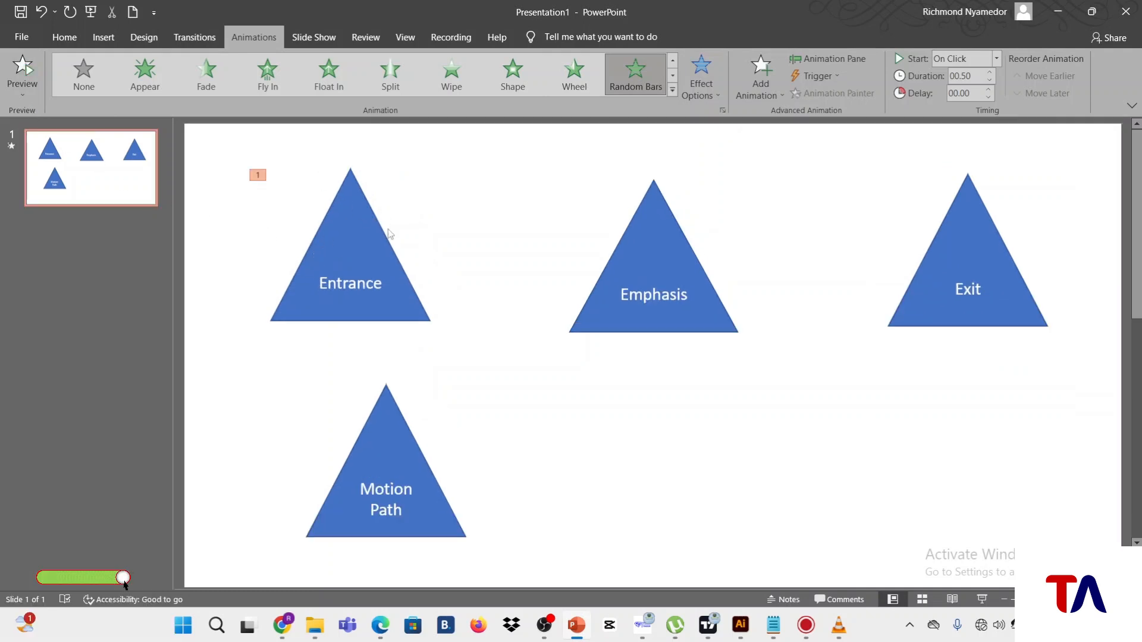
Step: Browse the full list of additional entrance effects for the Entrance triangle, from Basic to Exciting, and close it without changing the effect
click(673, 91)
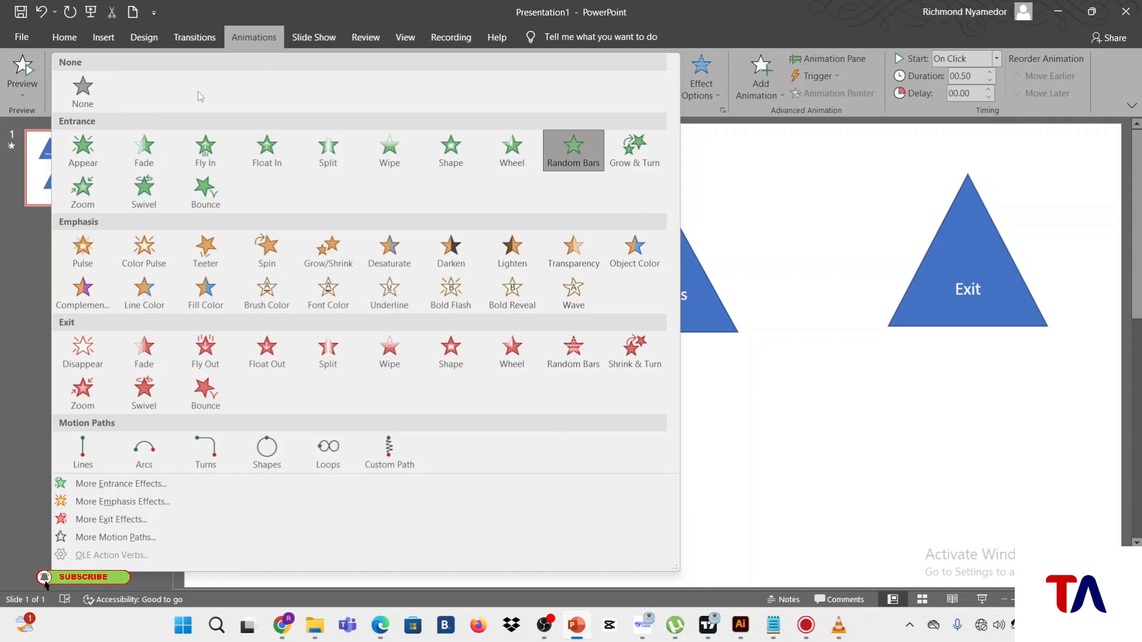
click(119, 492)
scroll(547, 298, down, 2)
scroll(541, 299, up, 2)
scroll(535, 301, down, 2)
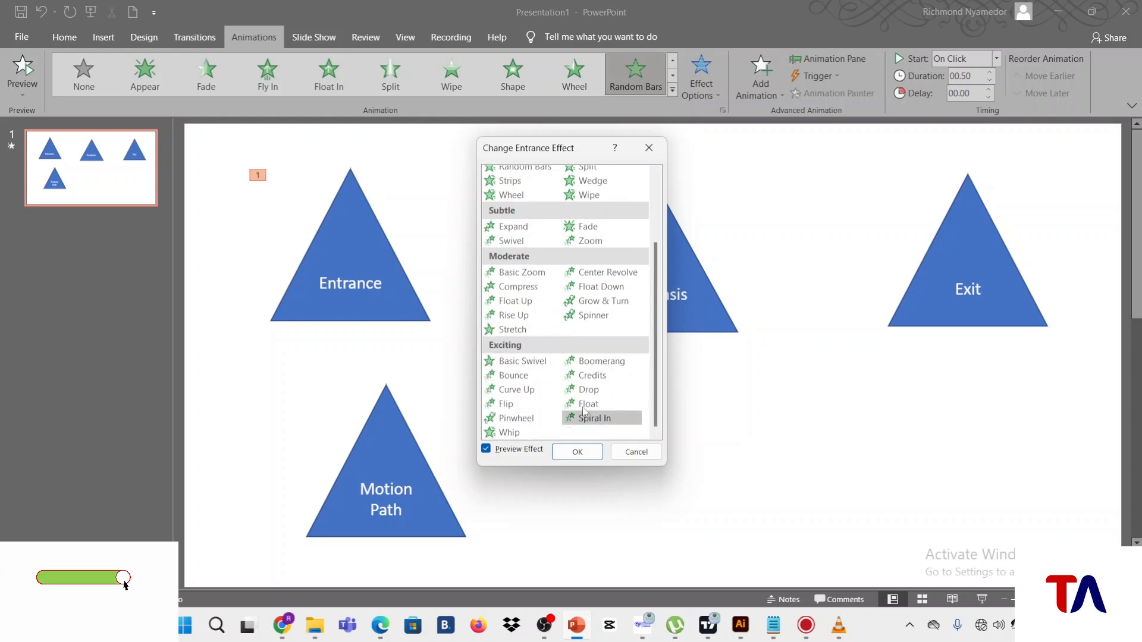
scroll(568, 333, up, 3)
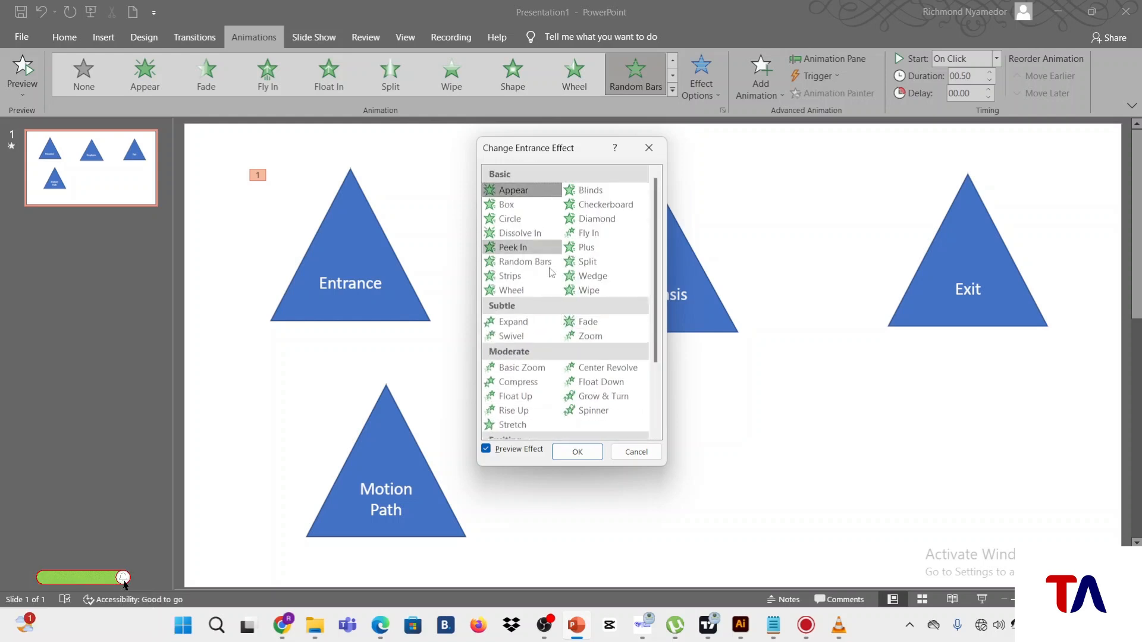
scroll(553, 280, down, 3)
scroll(550, 276, up, 1)
scroll(550, 275, down, 1)
scroll(550, 274, up, 2)
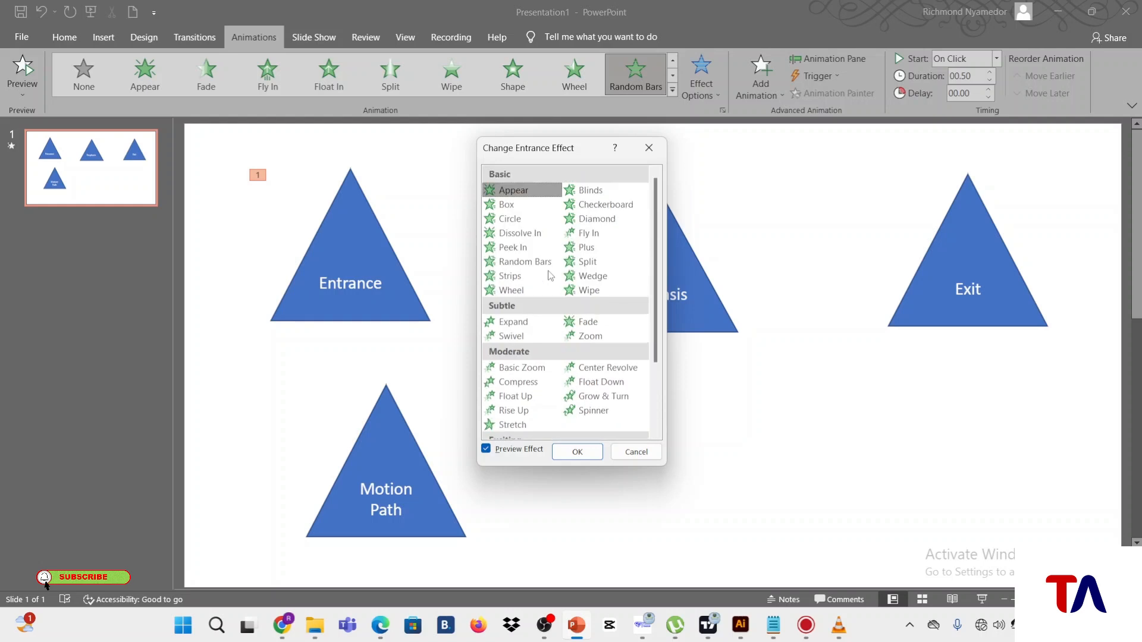
click(649, 148)
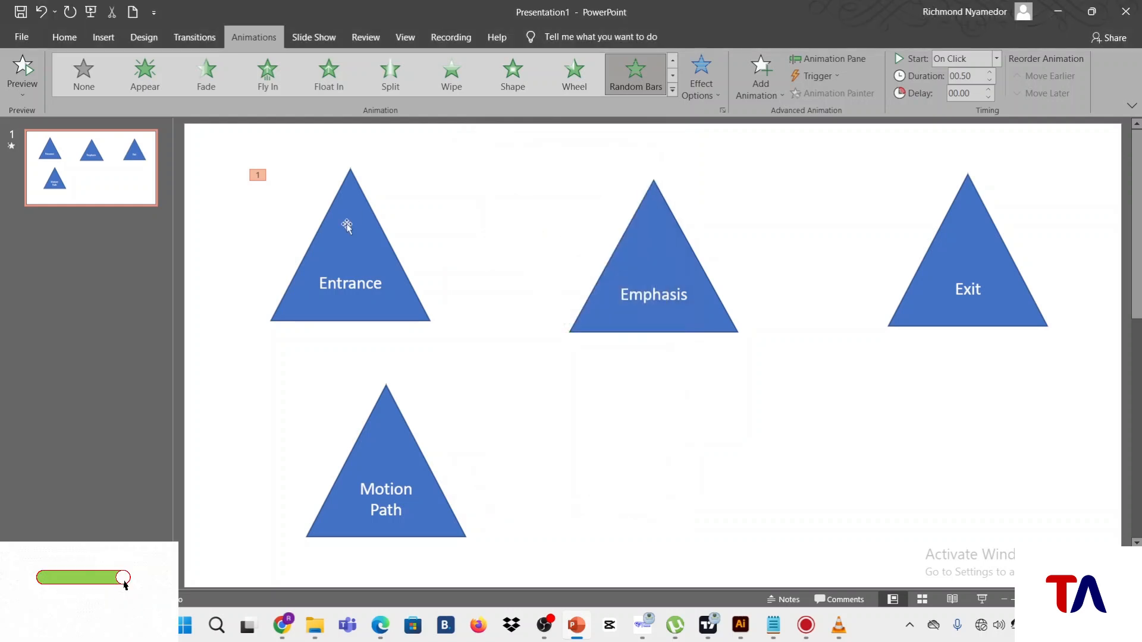
Step: Apply the Grow/Shrink emphasis animation to the Emphasis triangle and preview the slide's animations
click(667, 279)
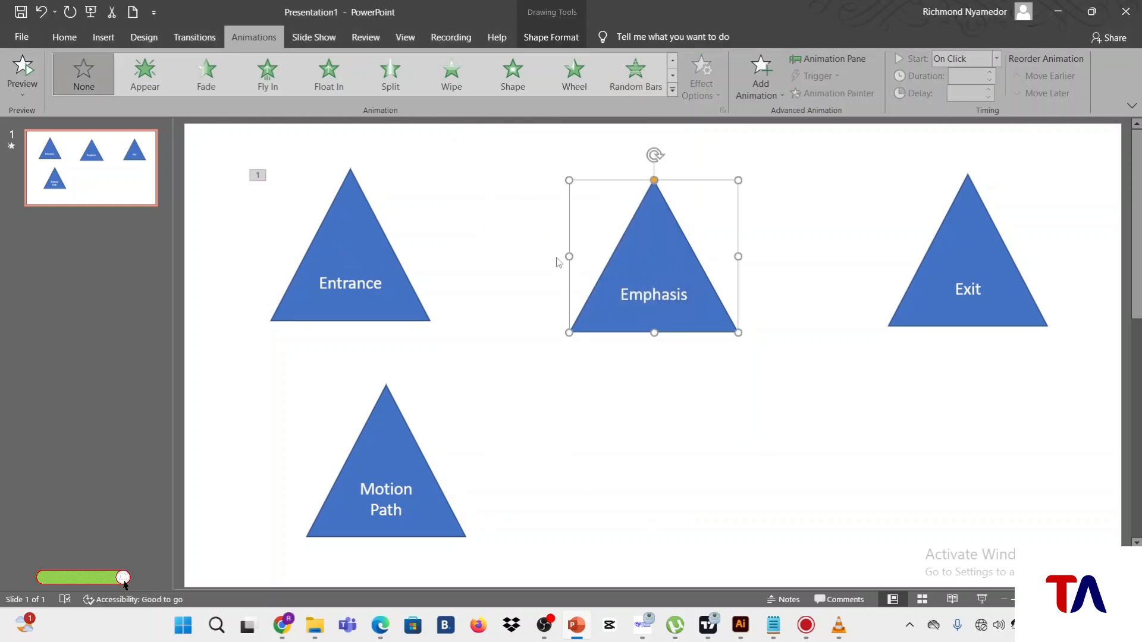
click(672, 91)
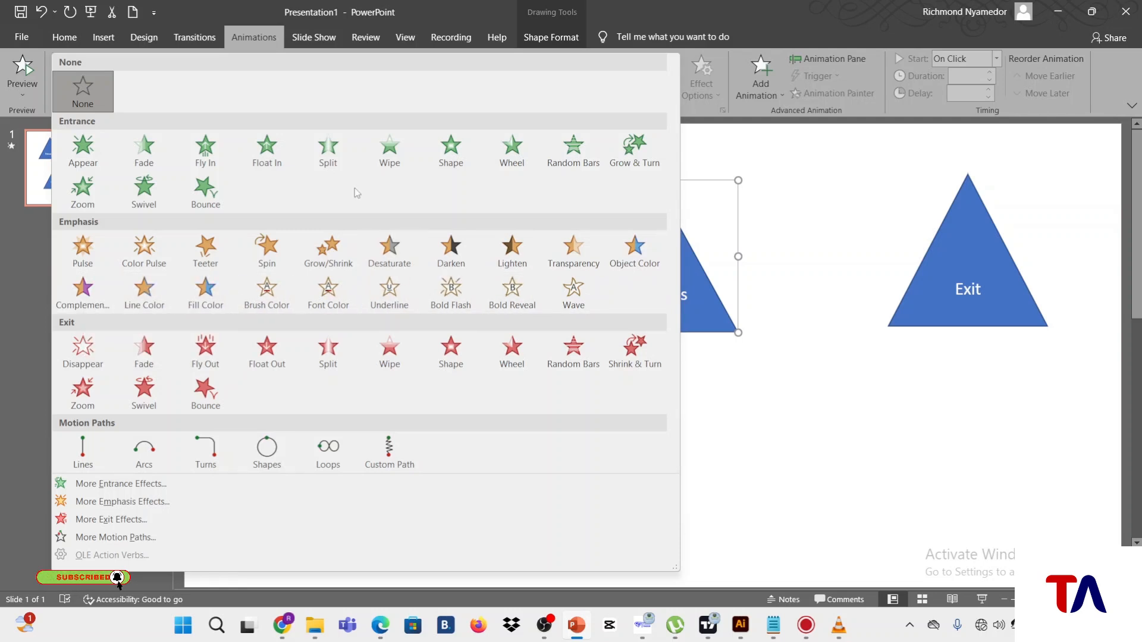
click(713, 132)
click(673, 89)
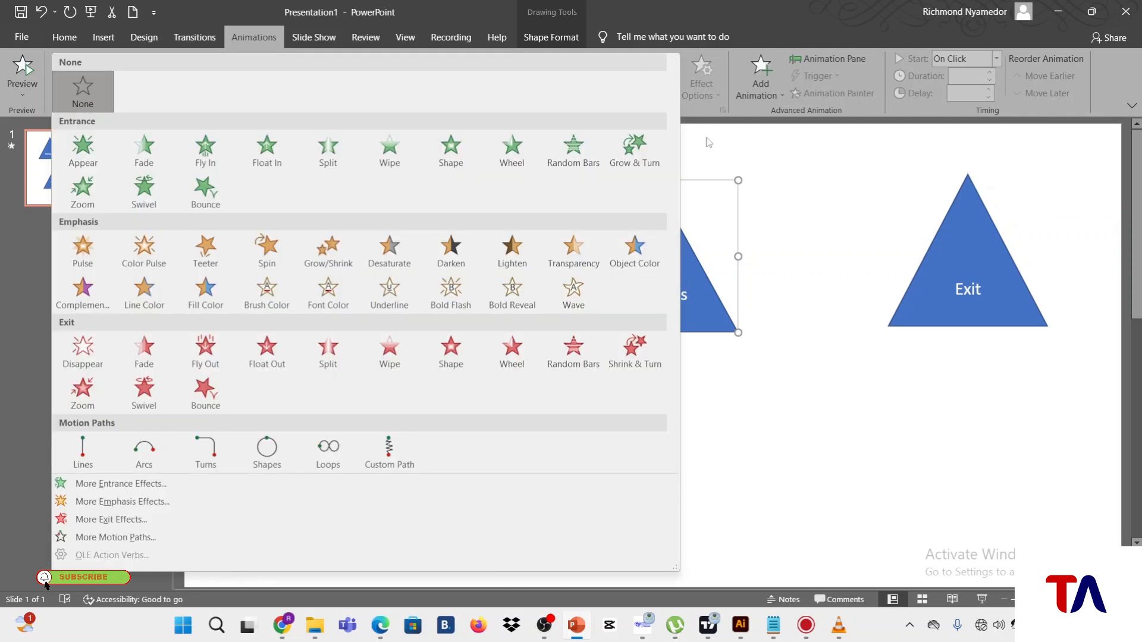
click(682, 82)
click(675, 76)
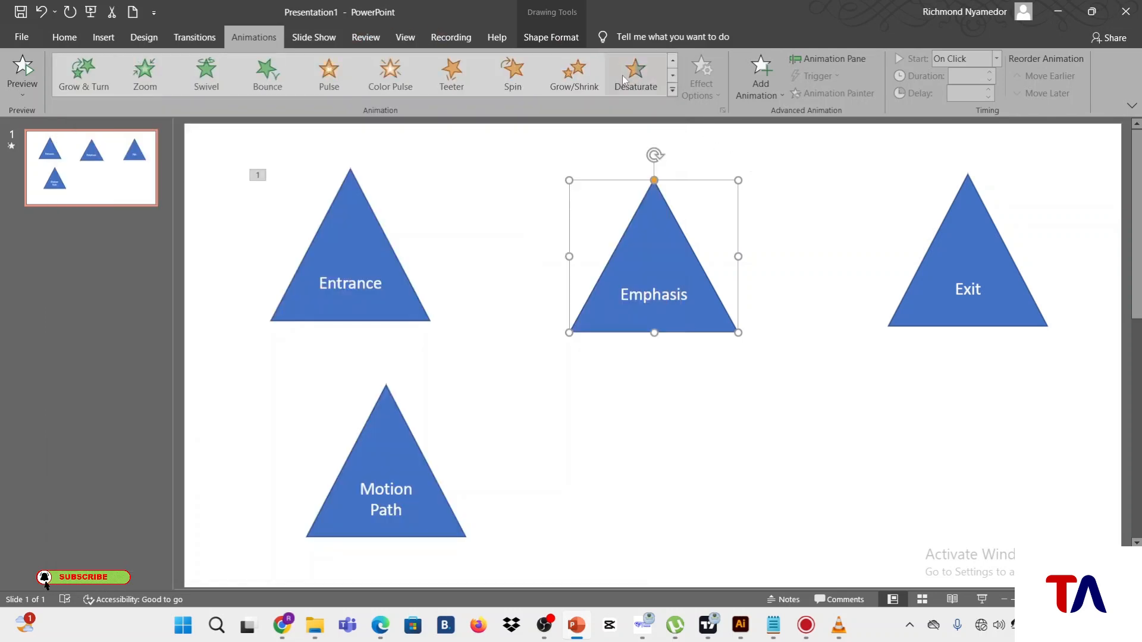
click(571, 73)
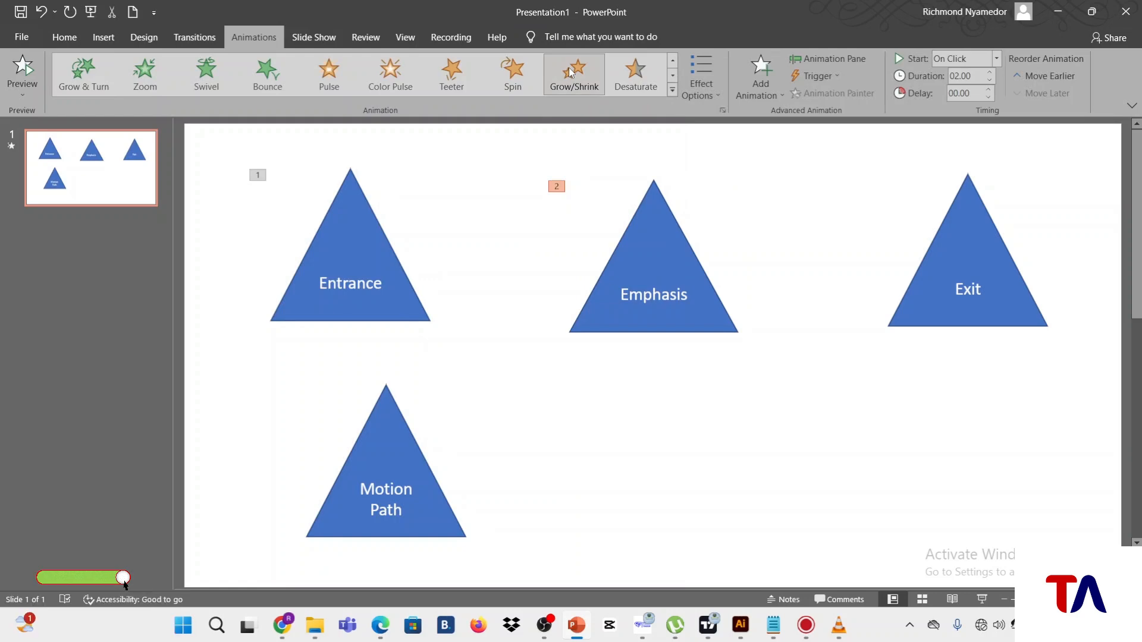
click(22, 68)
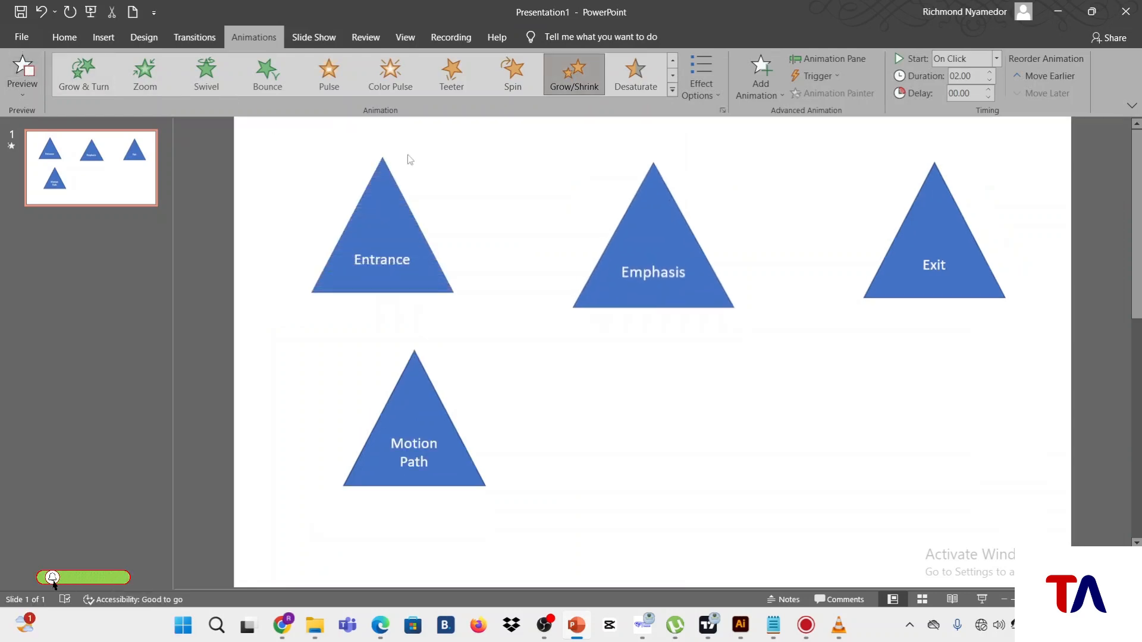